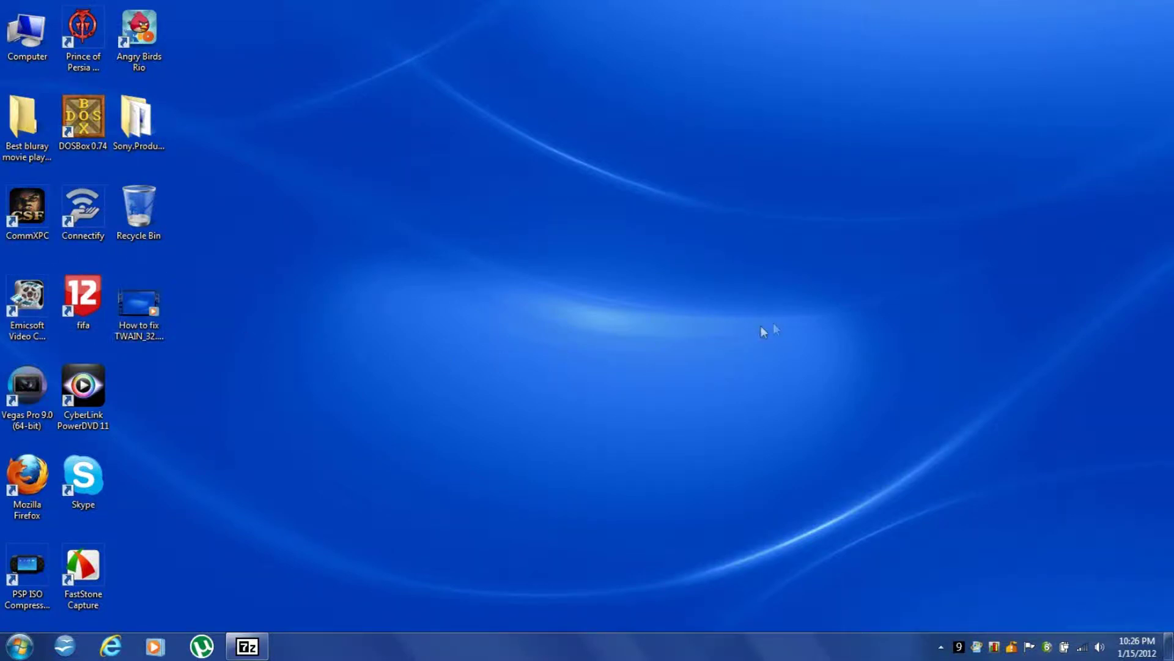
# Permanently delete the TWAIN_32 fix video from the desktop.
pyautogui.click(142, 316)
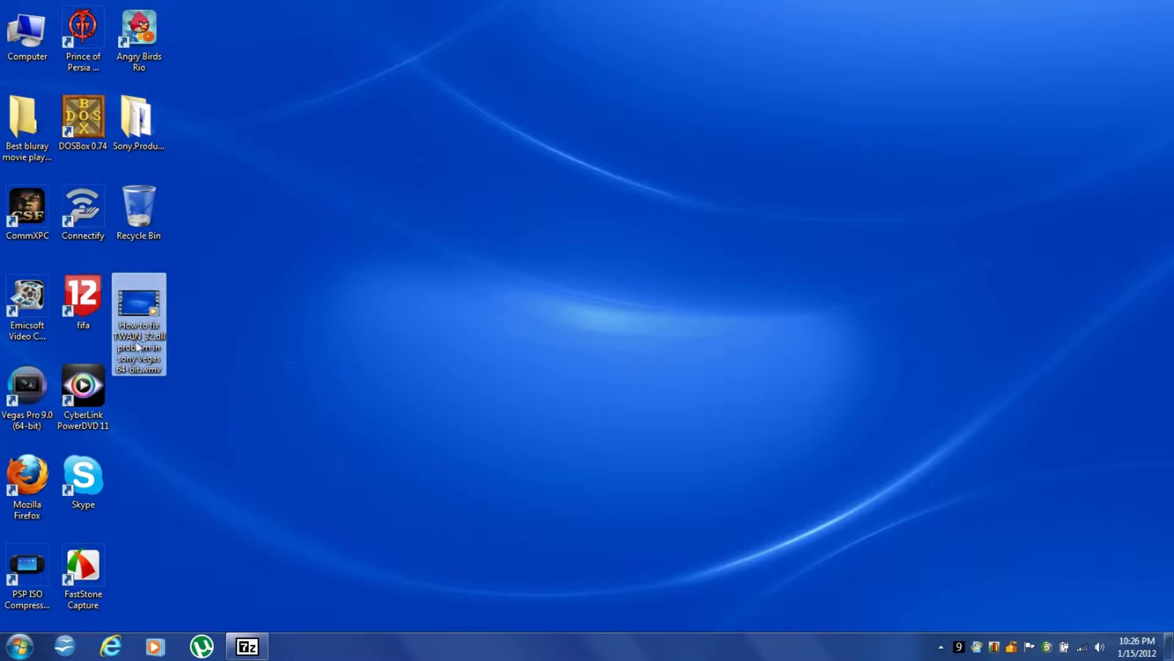
pyautogui.hotkey('shift', 'Delete')
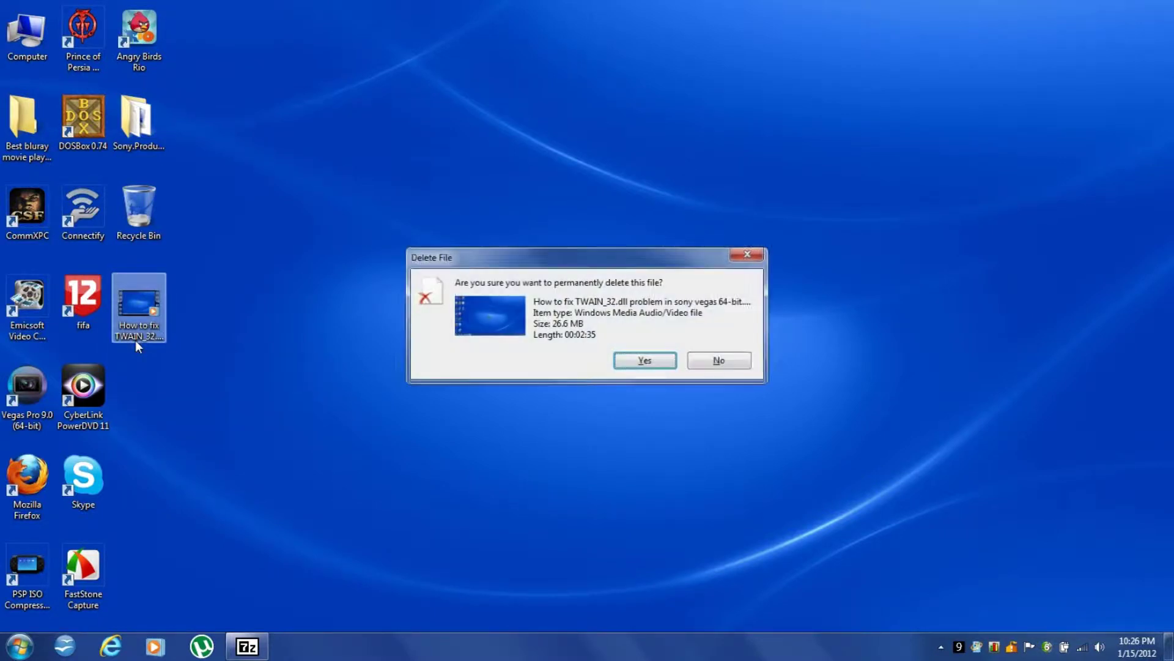
pyautogui.press('Return')
# Launch the Services console from the Start menu search.
pyautogui.press('super')
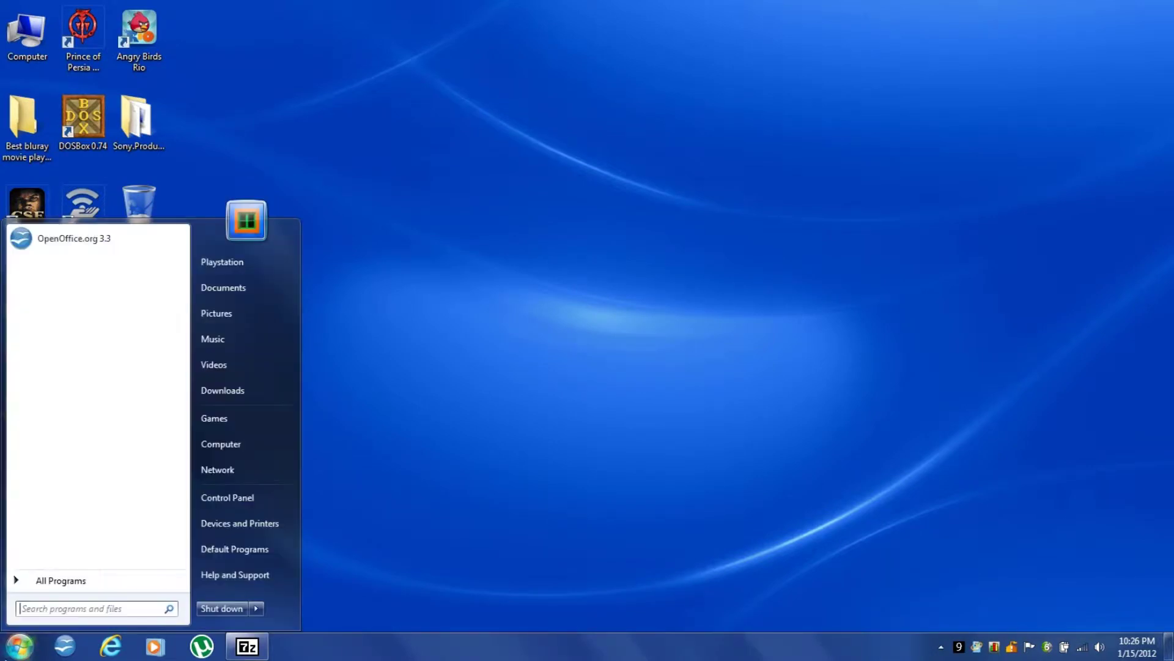
pyautogui.press('Escape')
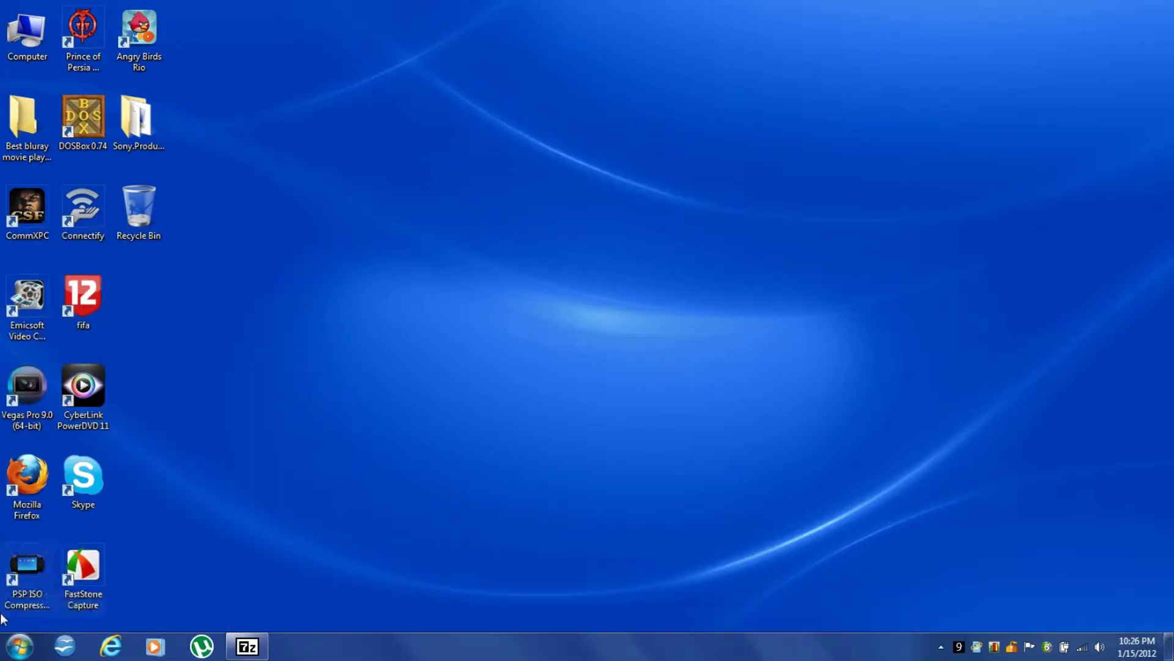
pyautogui.press('super')
pyautogui.write('ser')
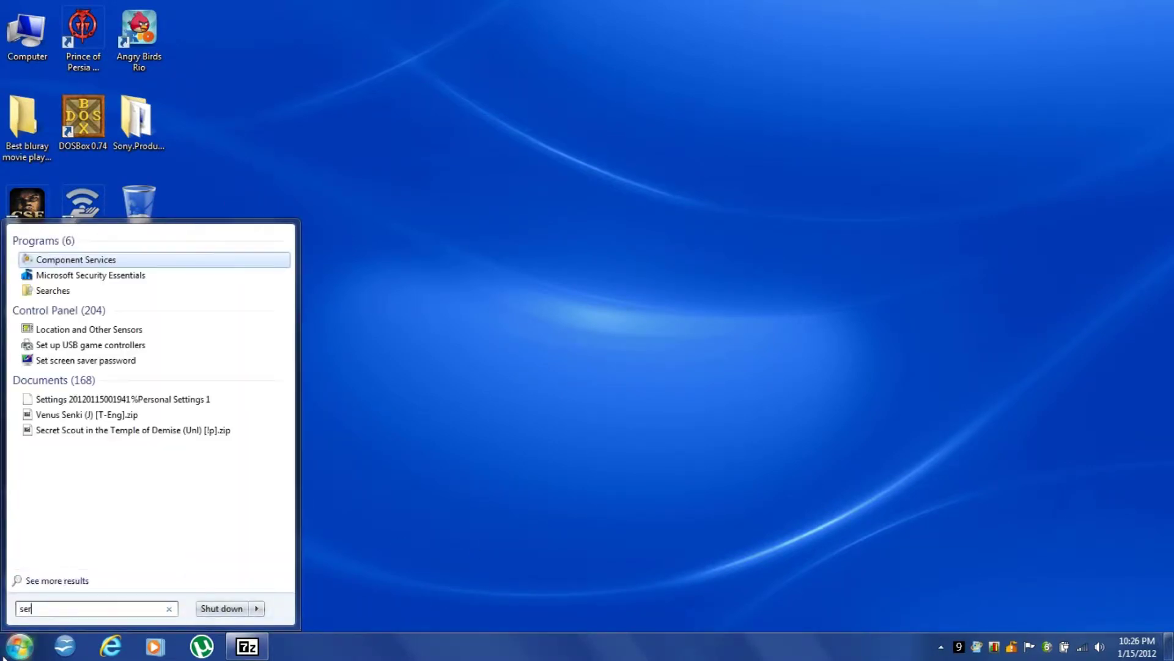
pyautogui.write('vices')
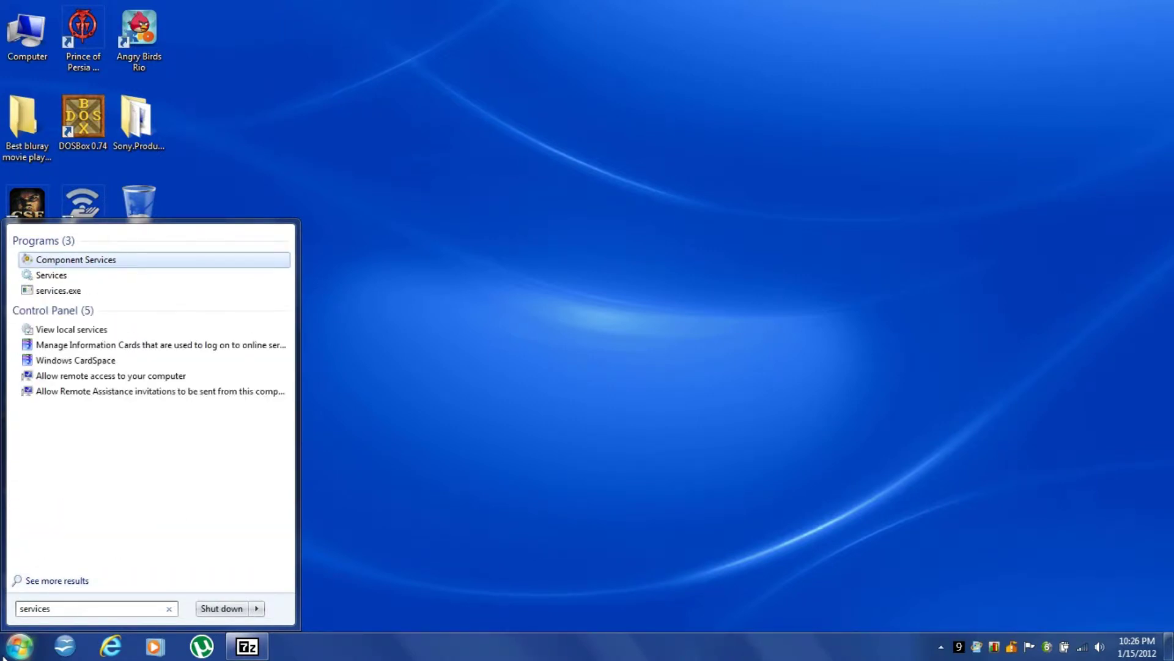
pyautogui.press('Down')
pyautogui.press('Return')
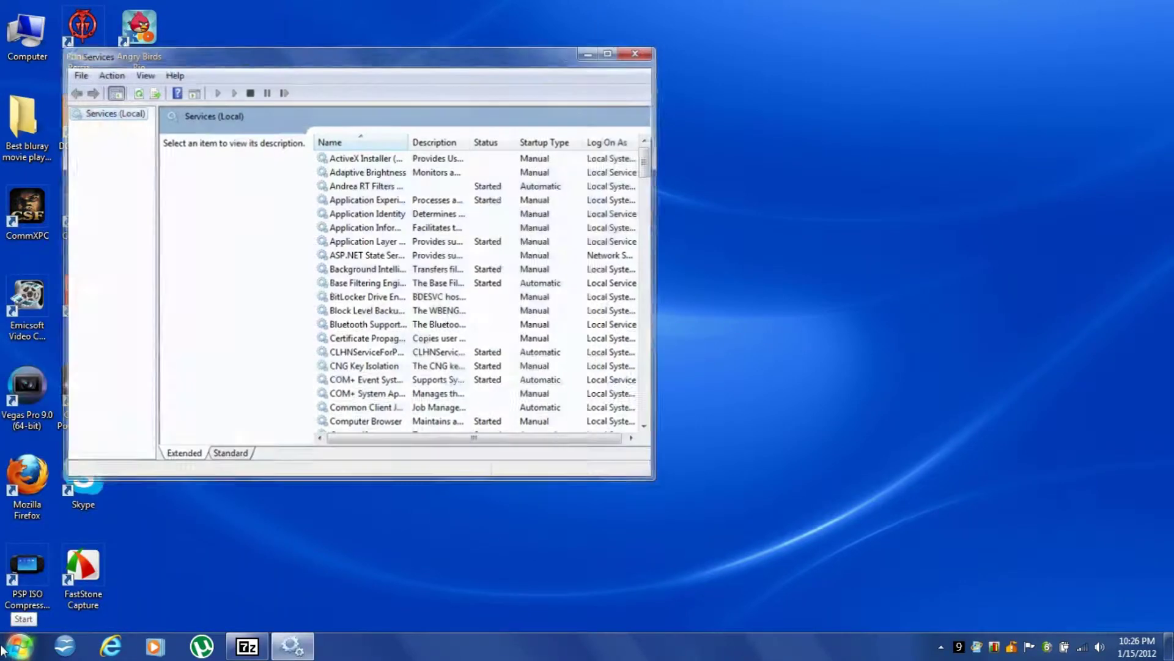
# Maximize Services and open the Windows Image Acquisition (WIA) service's properties.
pyautogui.click(611, 52)
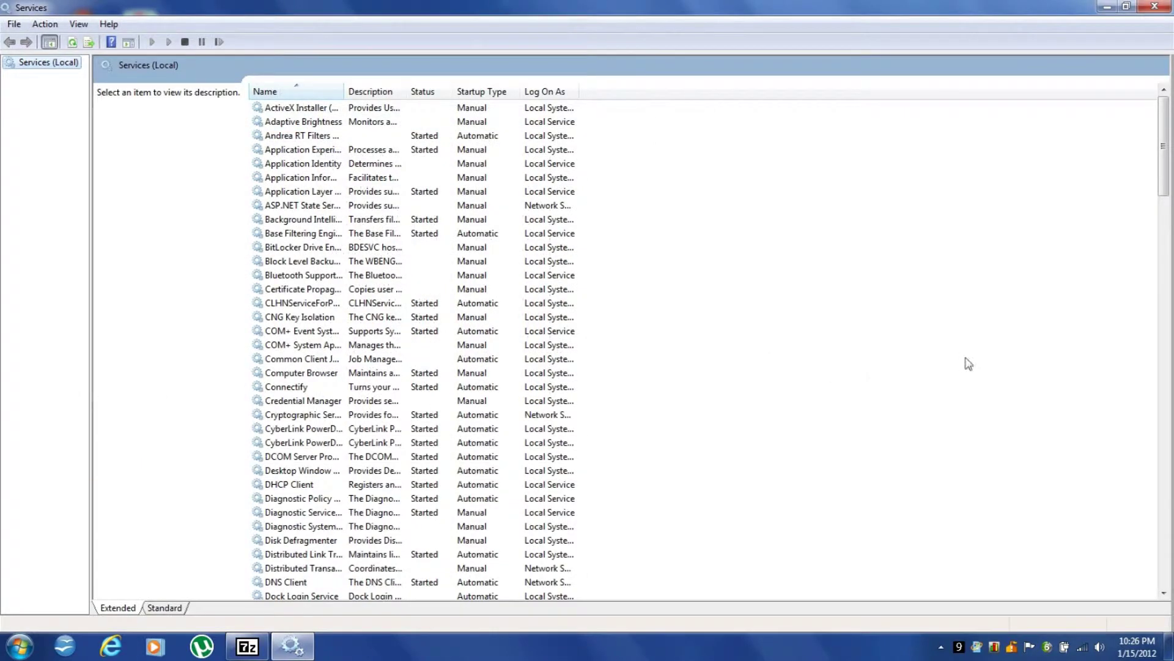
pyautogui.moveTo(1164, 143); pyautogui.dragTo(1163, 550)
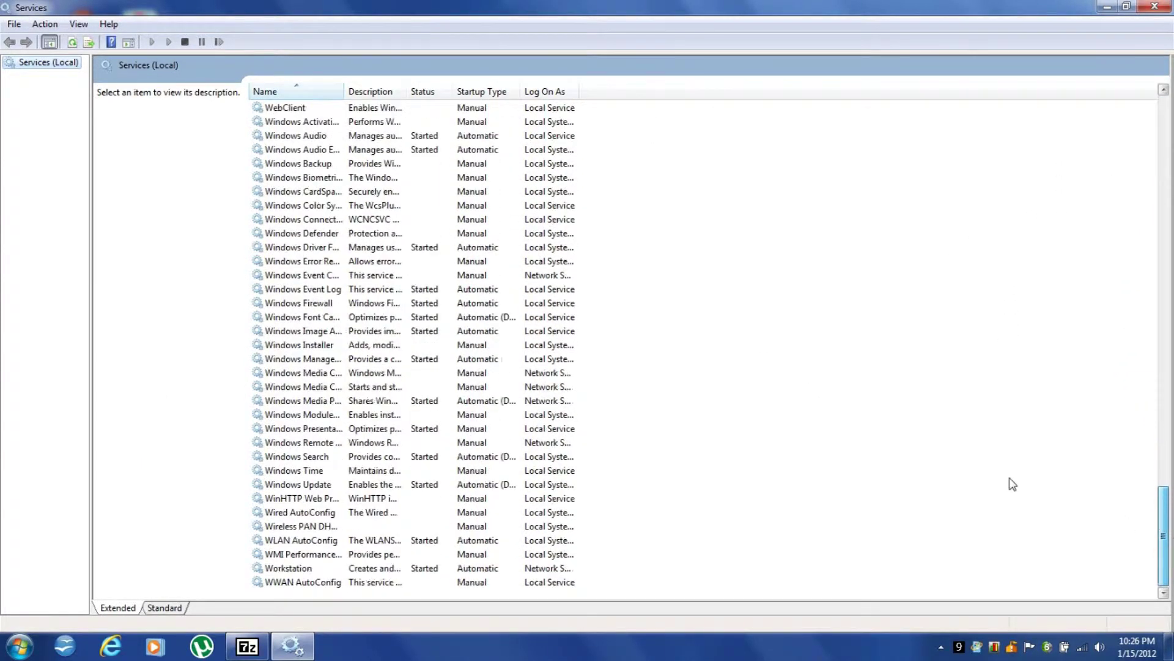
pyautogui.moveTo(346, 91); pyautogui.dragTo(468, 90)
pyautogui.click(303, 331)
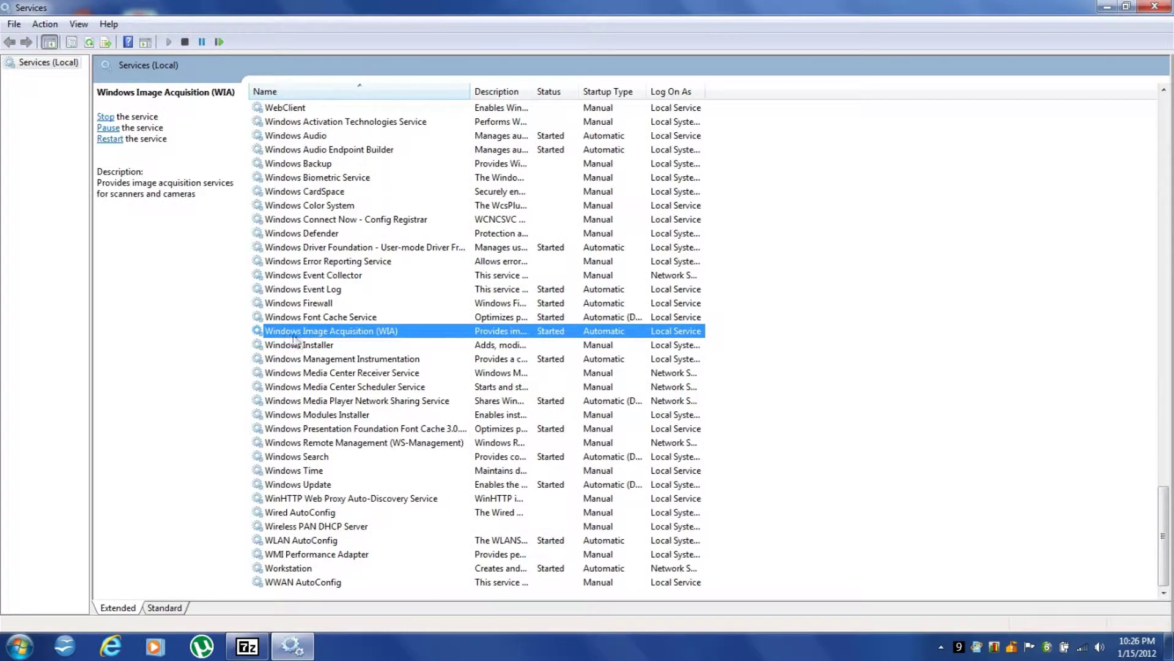
pyautogui.rightClick(360, 336)
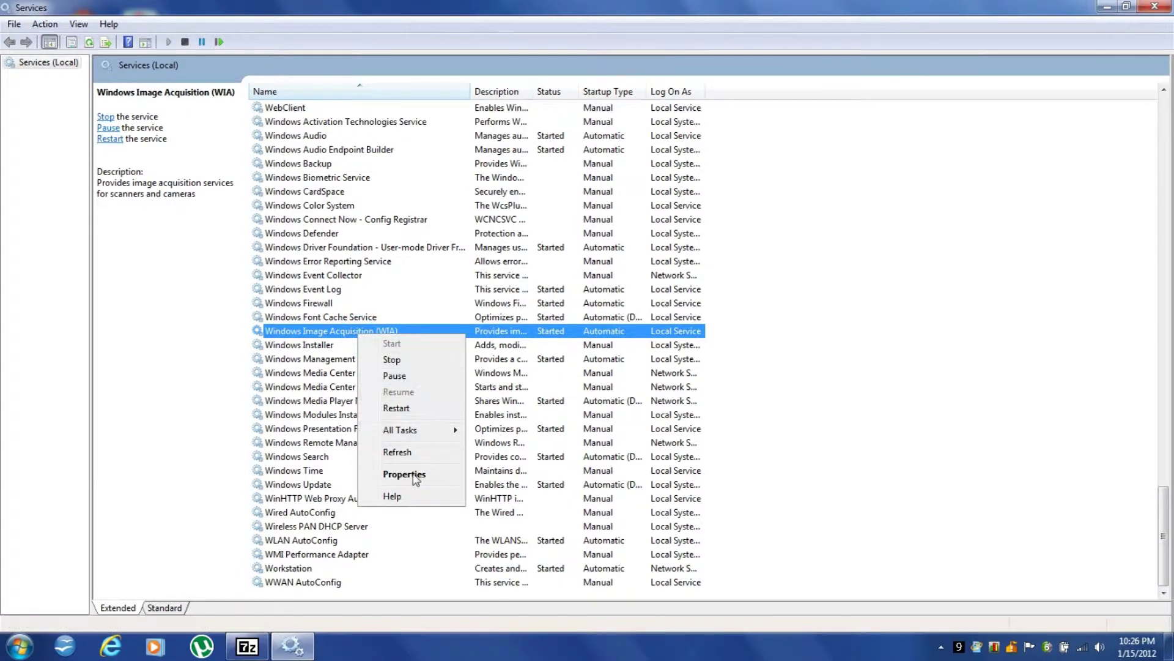
pyautogui.doubleClick(305, 333)
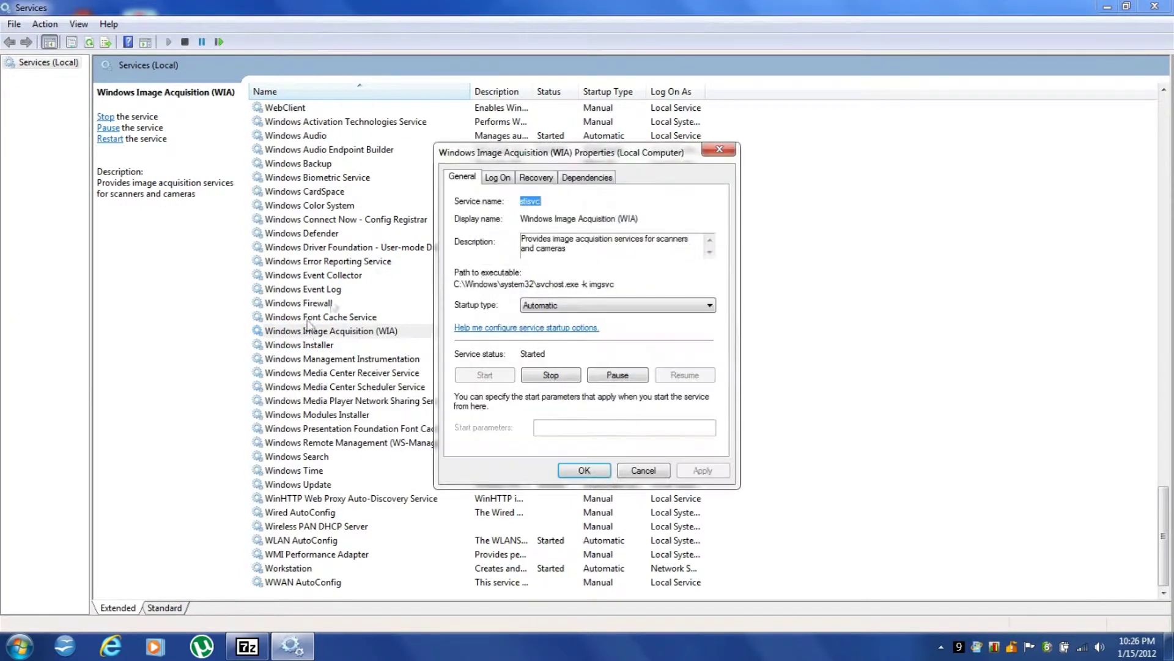
# Check WIA's dependencies, Remote Procedure Call (RPC) and Shell Hardware Detection, then close the properties.
pyautogui.click(587, 176)
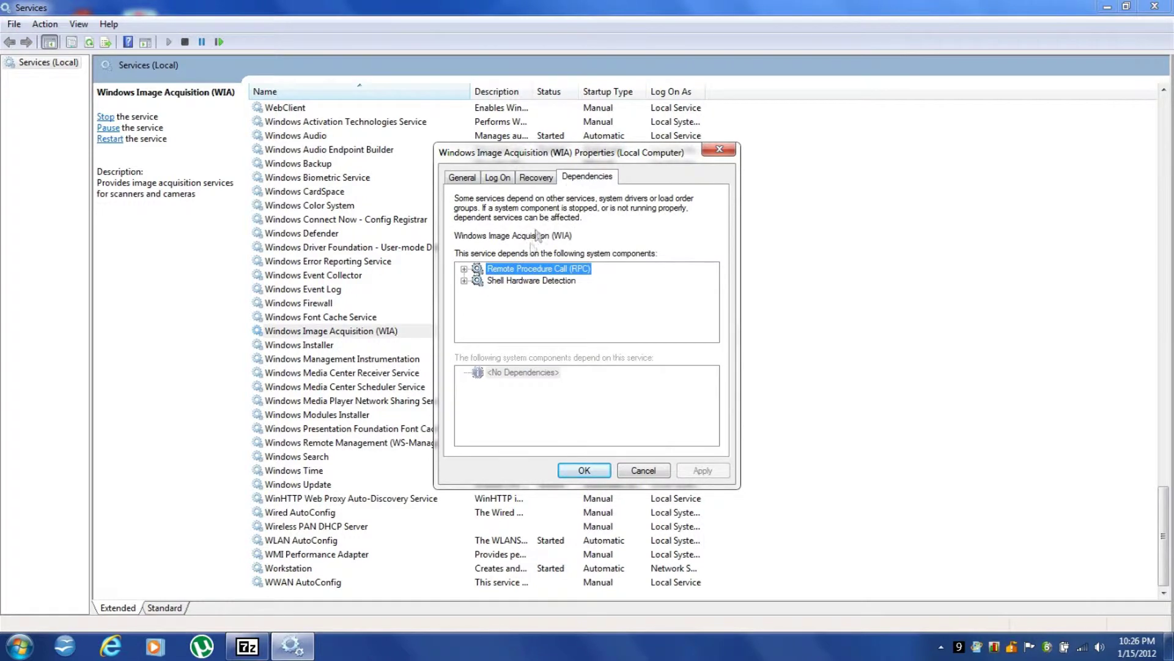
pyautogui.click(529, 281)
pyautogui.click(529, 282)
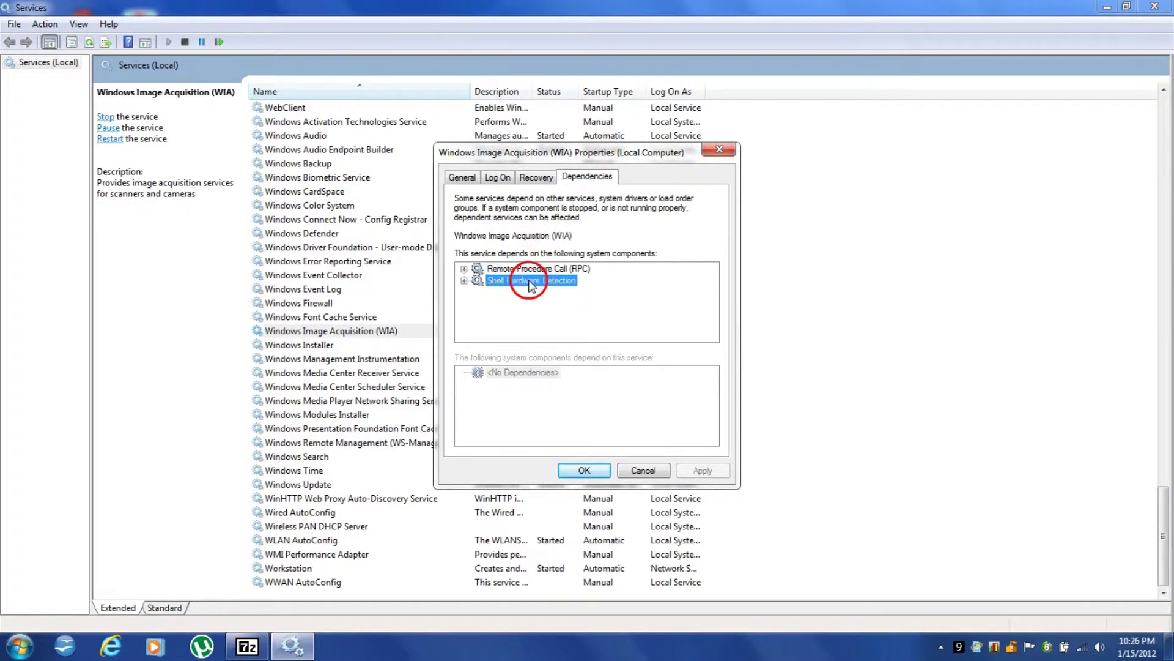
pyautogui.click(529, 269)
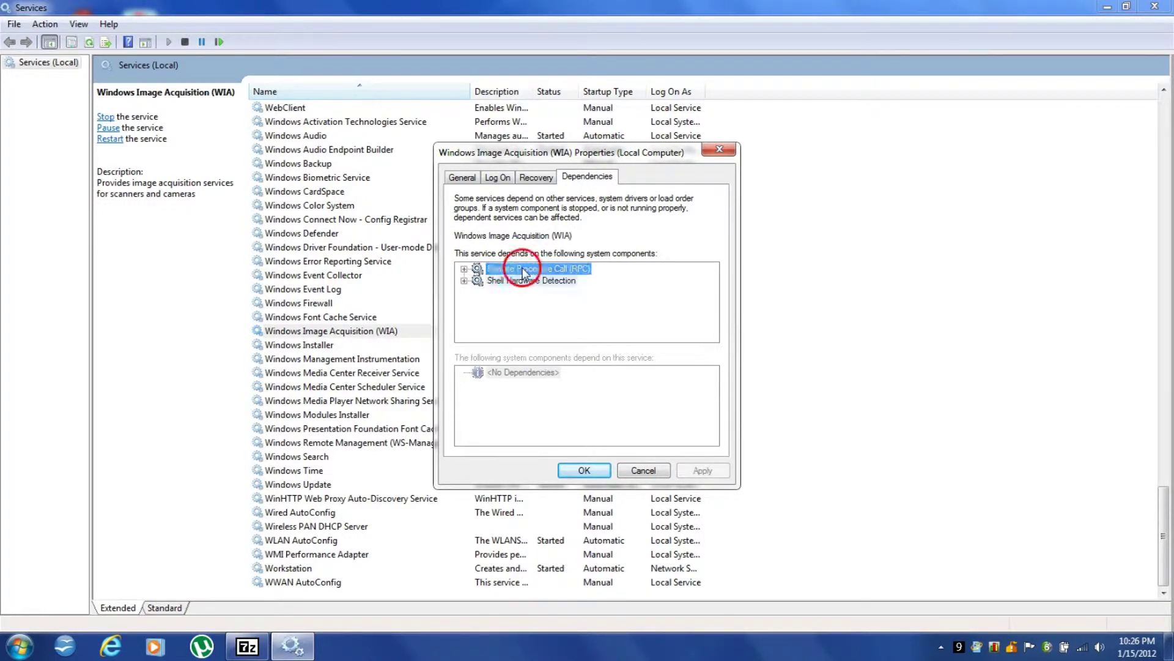
pyautogui.click(528, 270)
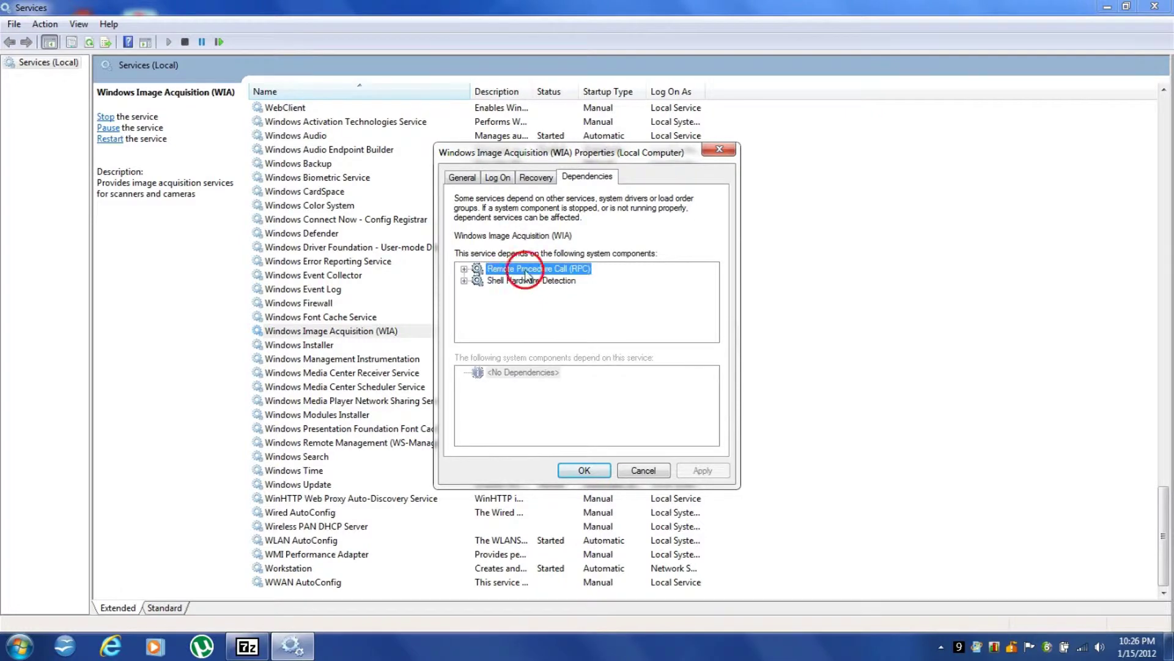
pyautogui.click(585, 470)
pyautogui.click(585, 471)
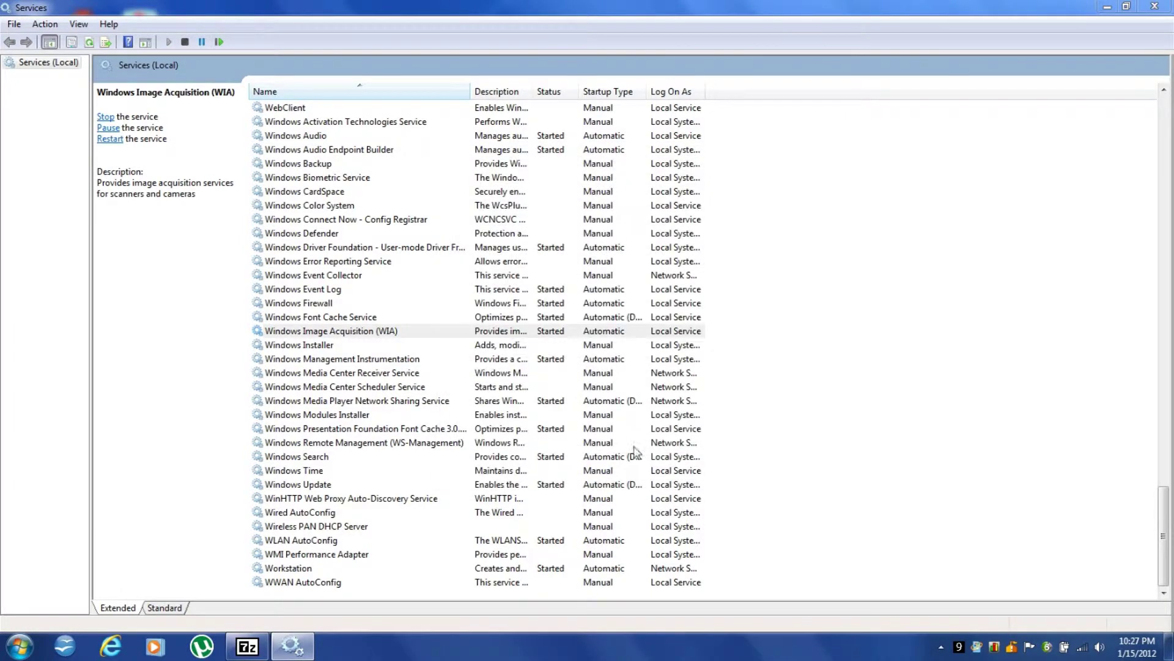
pyautogui.scroll(3, 1016, 374)
pyautogui.scroll(3, 1016, 374)
pyautogui.scroll(3, 1016, 375)
pyautogui.scroll(3, 1016, 374)
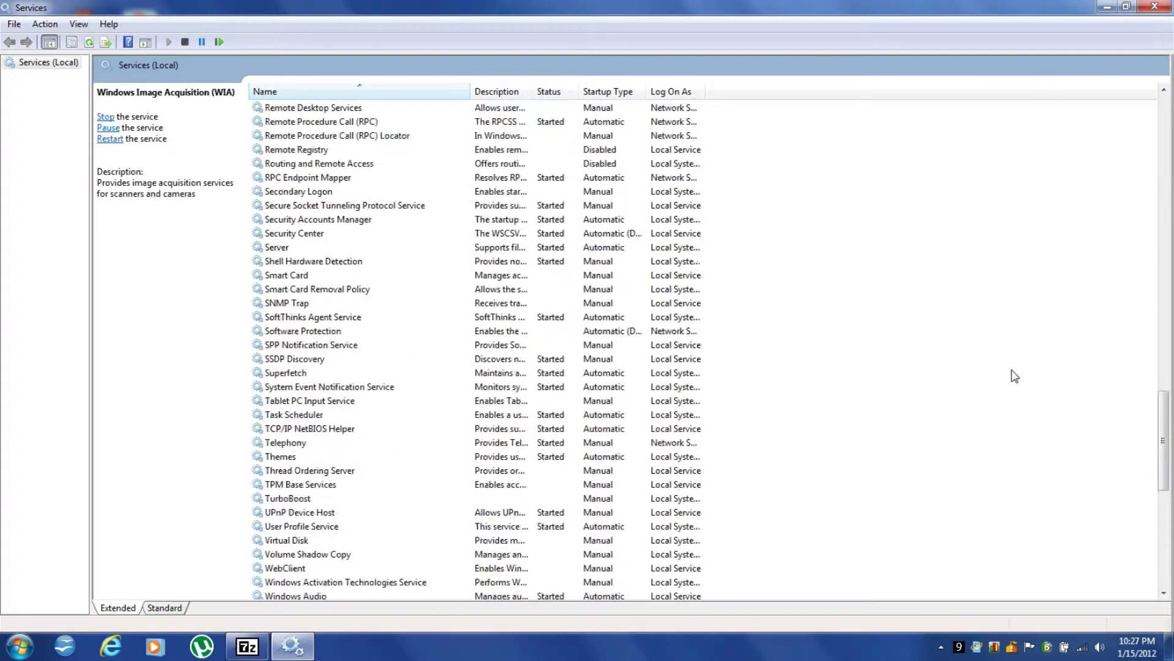
pyautogui.scroll(4, 501, 365)
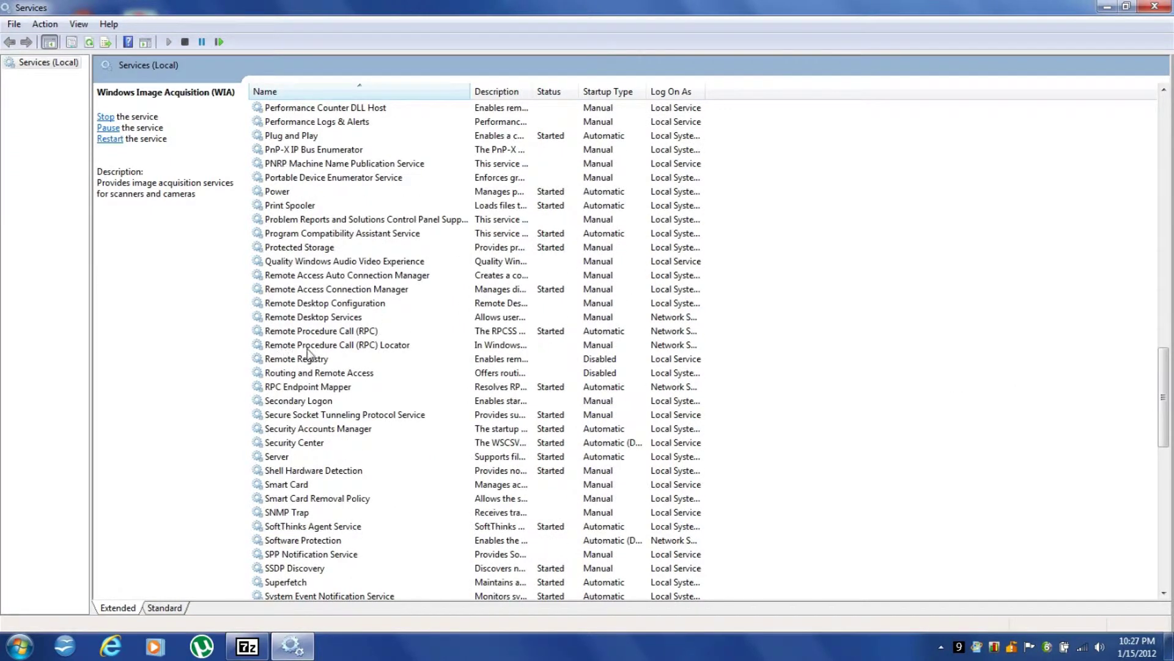
pyautogui.click(330, 331)
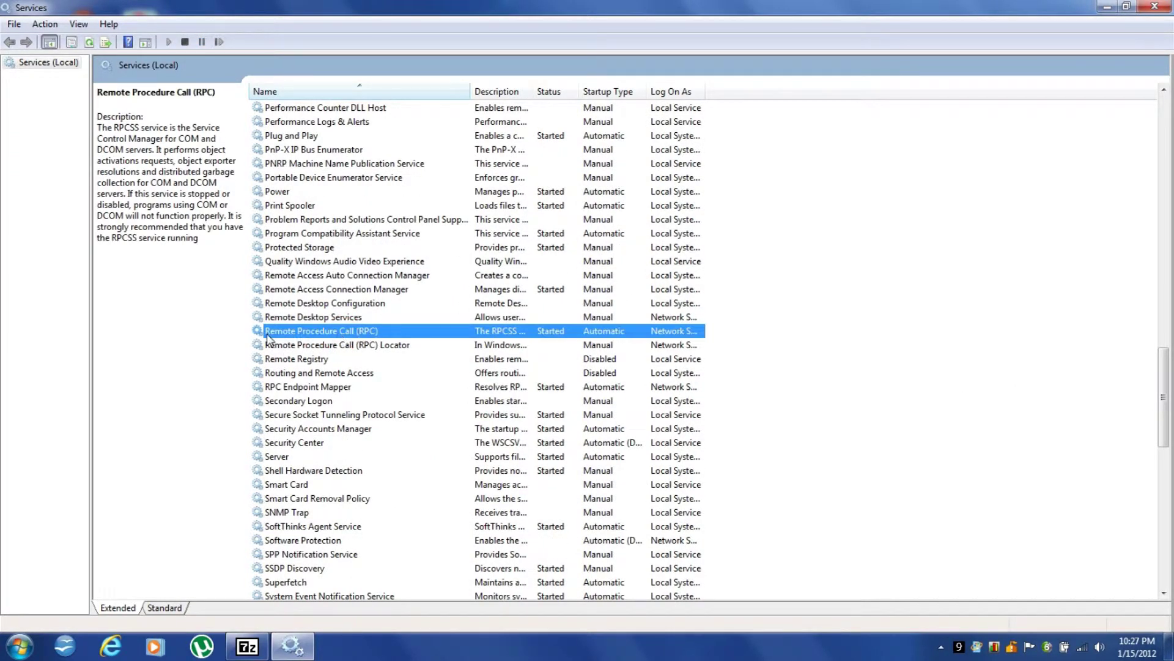
pyautogui.rightClick(377, 333)
pyautogui.click(342, 318)
pyautogui.click(337, 332)
pyautogui.doubleClick(338, 331)
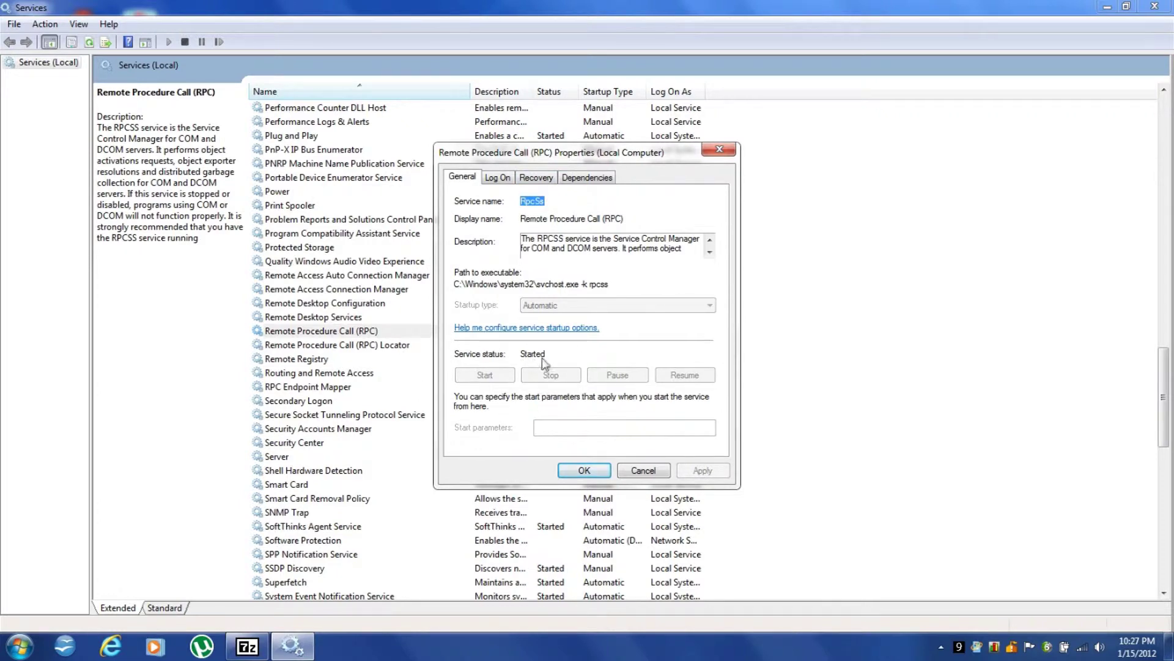
pyautogui.click(585, 471)
pyautogui.click(798, 422)
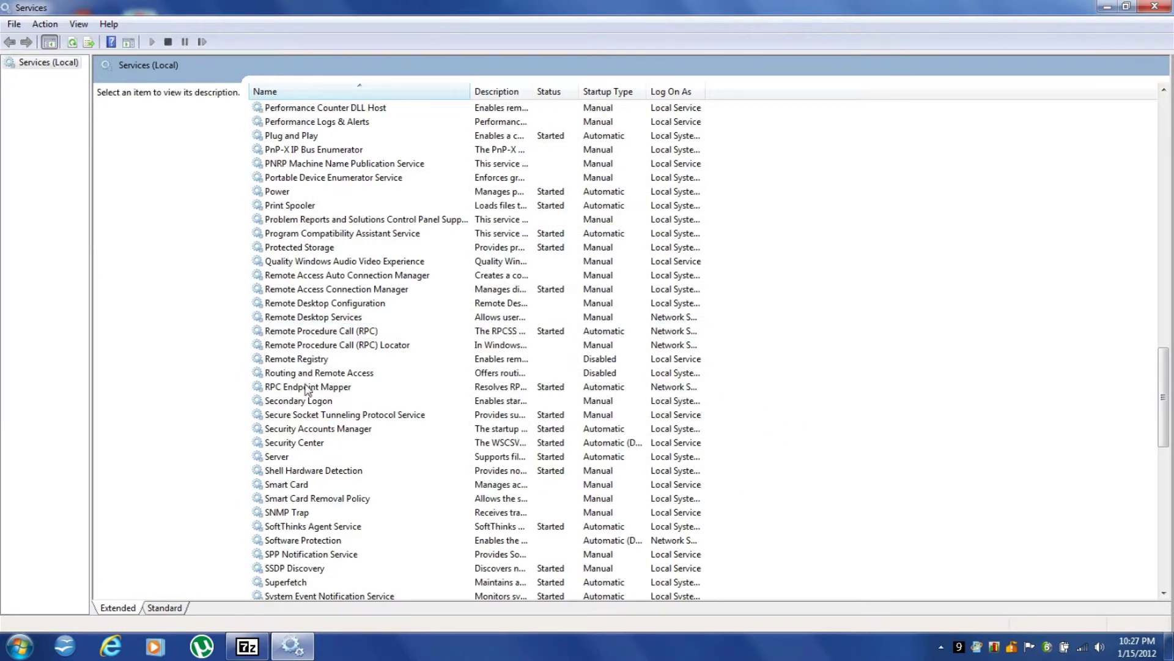
pyautogui.scroll(-1, 308, 390)
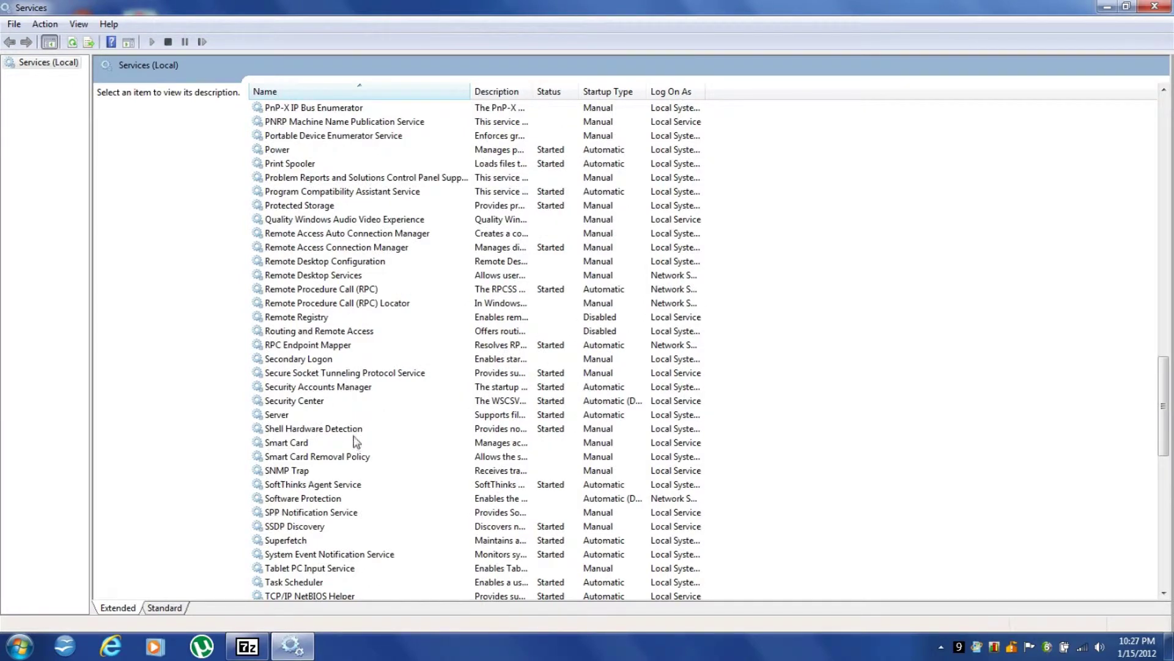
# Change Shell Hardware Detection's startup type to Manual, apply, and close its properties.
pyautogui.doubleClick(315, 429)
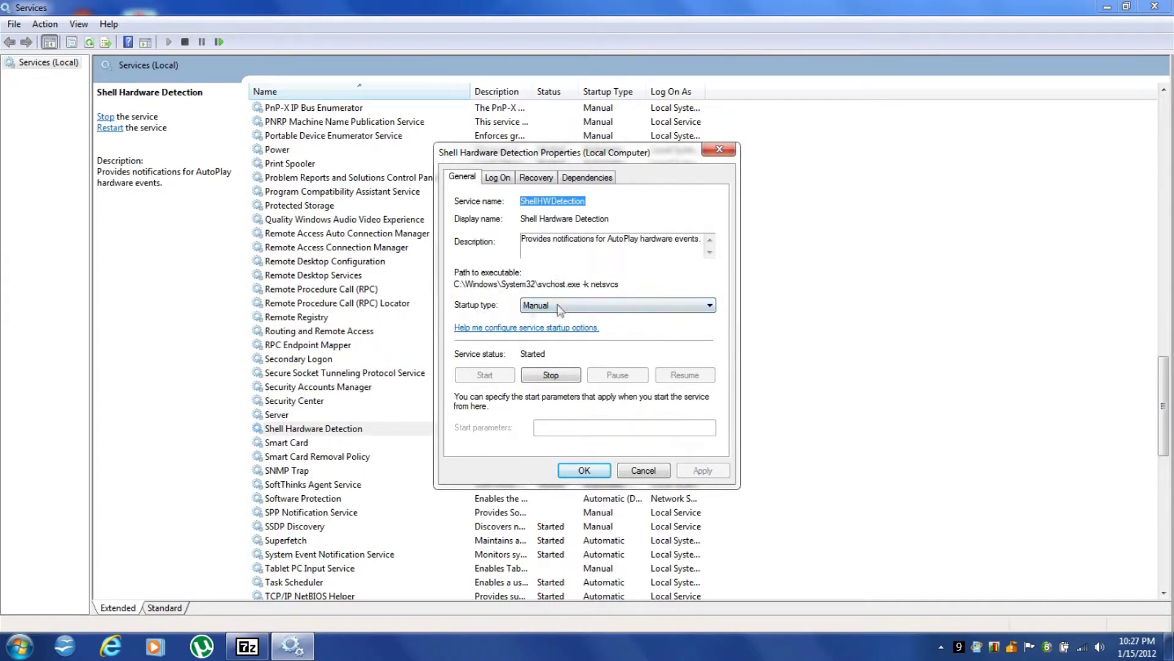
pyautogui.click(558, 305)
pyautogui.click(537, 338)
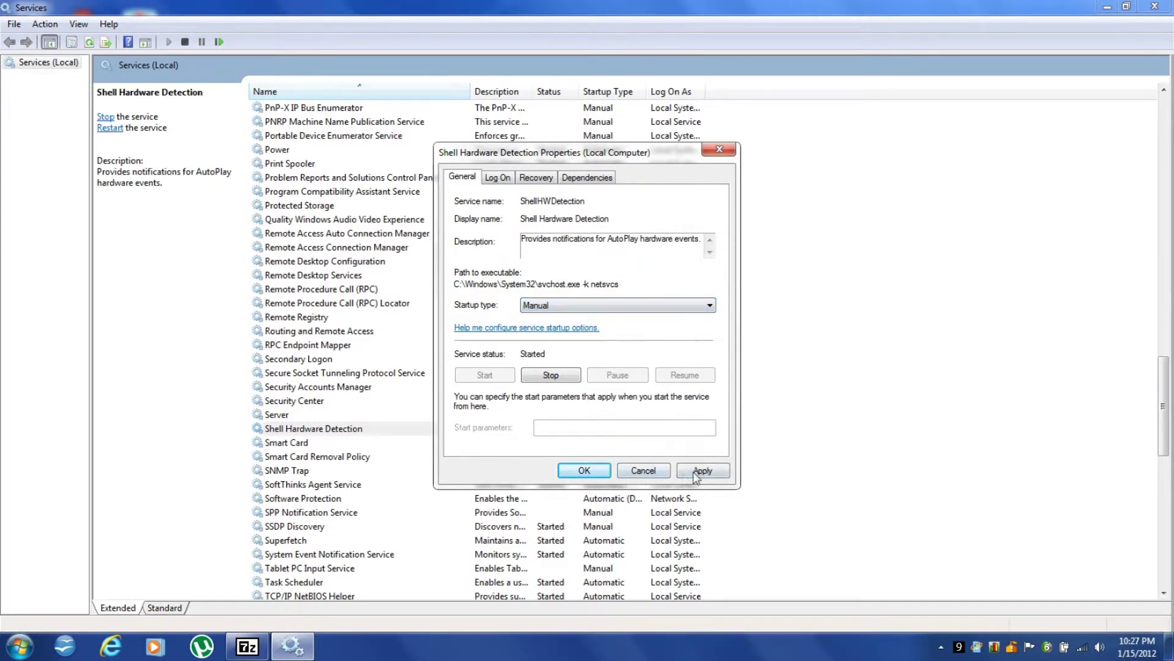
pyautogui.click(702, 471)
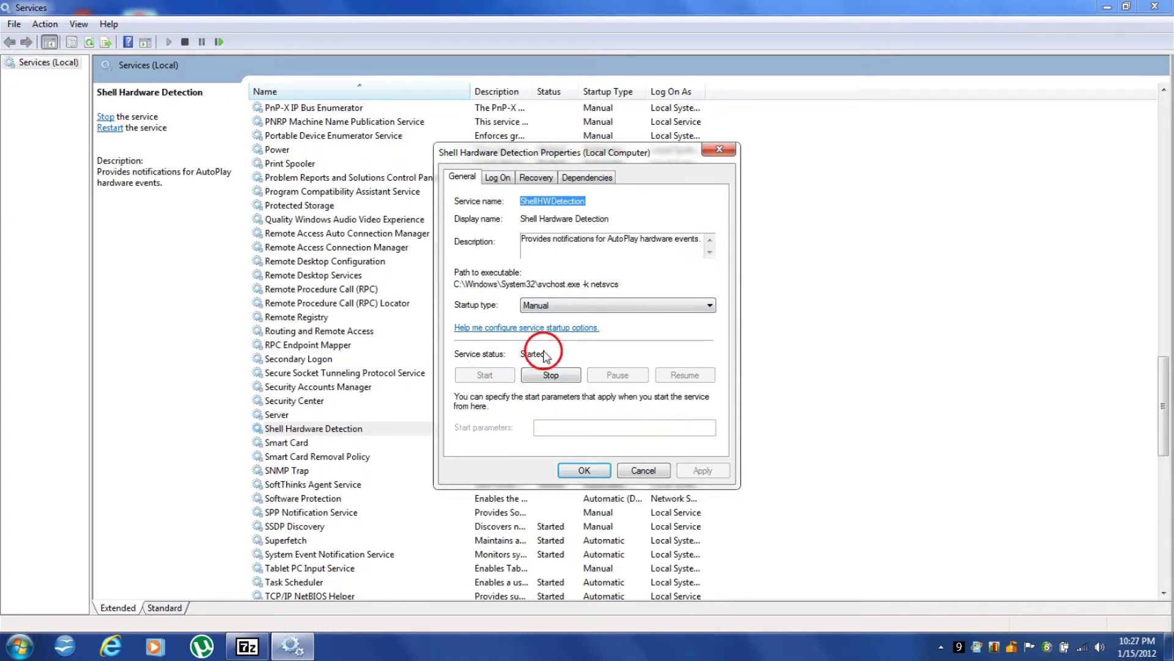
pyautogui.click(585, 471)
pyautogui.click(897, 383)
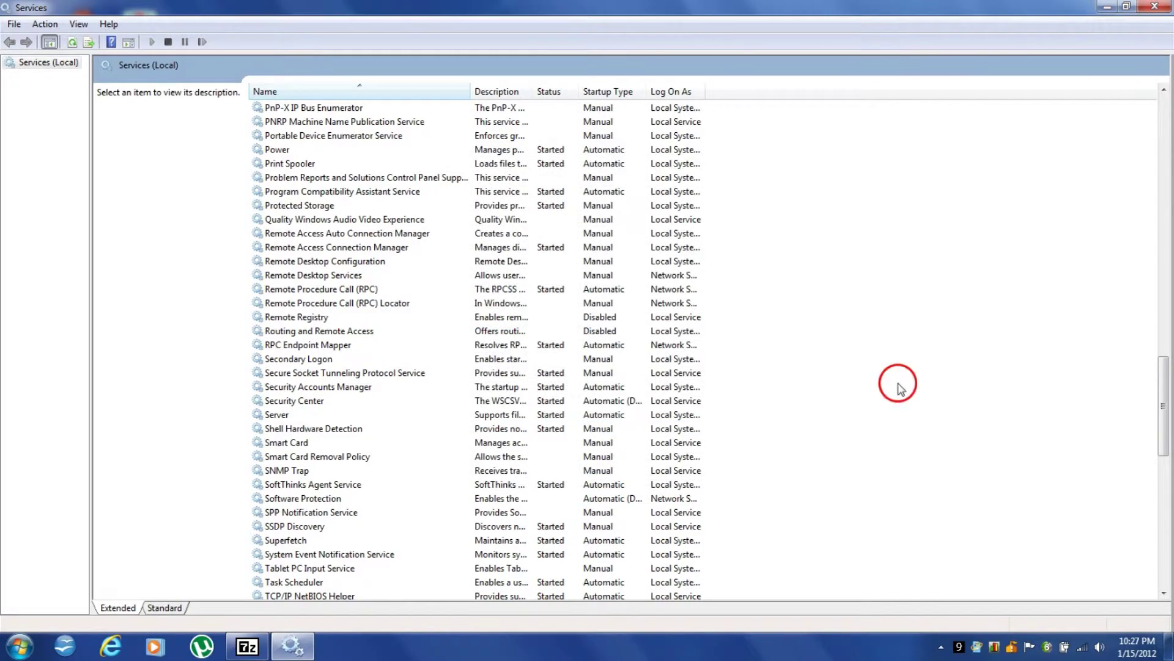
# Exit the Services console and refresh the desktop.
pyautogui.click(15, 23)
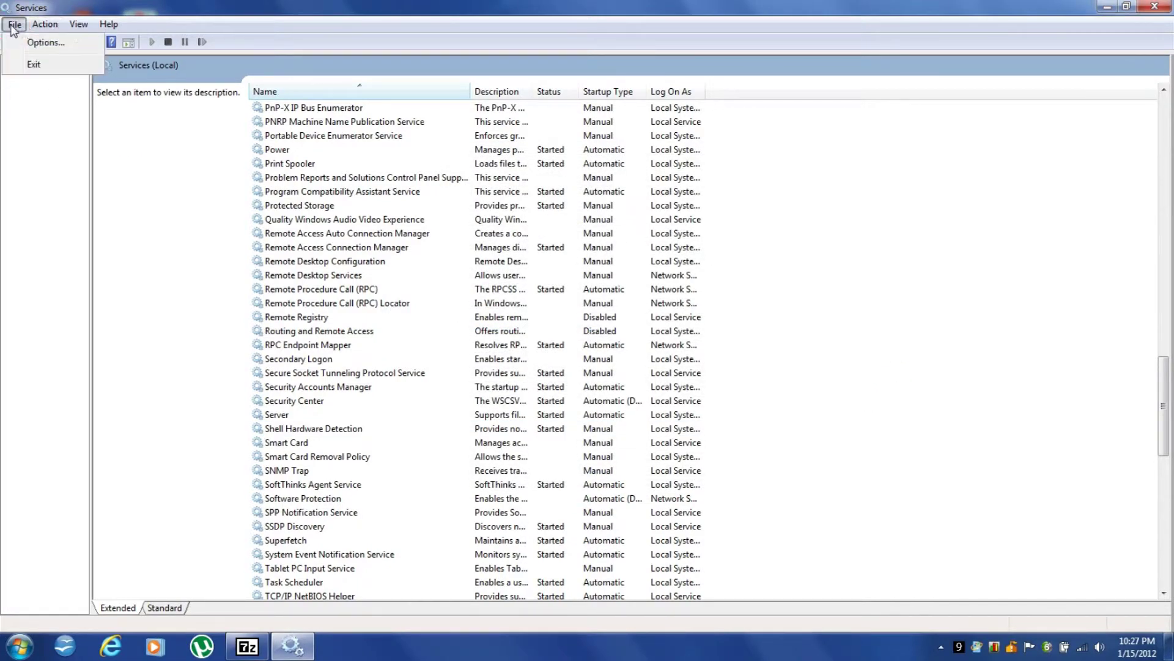
pyautogui.click(52, 47)
pyautogui.rightClick(513, 120)
pyautogui.click(552, 161)
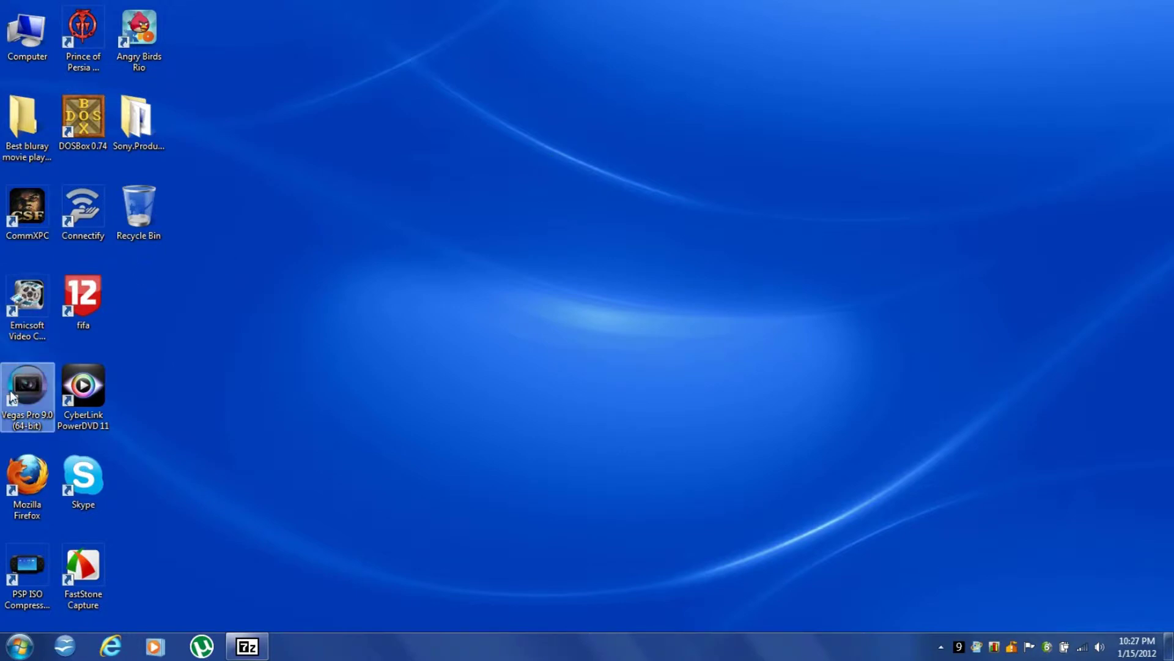
# Launch Vegas Pro 9.0 from its desktop shortcut and bring 7-Zip to the front.
pyautogui.rightClick(14, 395)
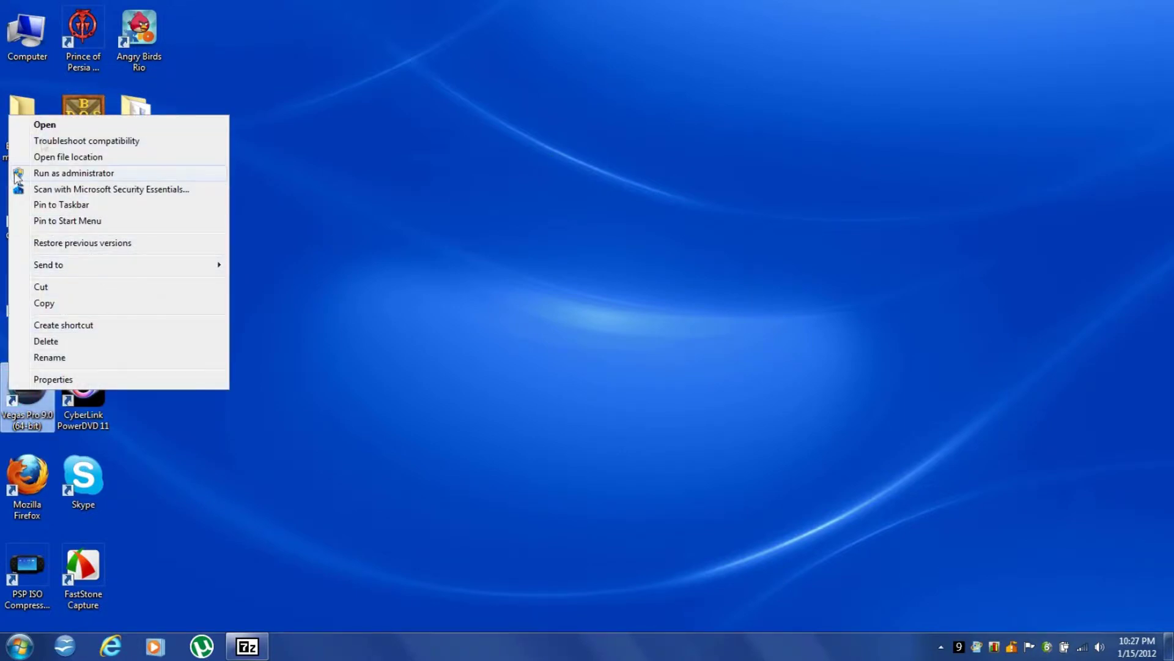
pyautogui.click(76, 125)
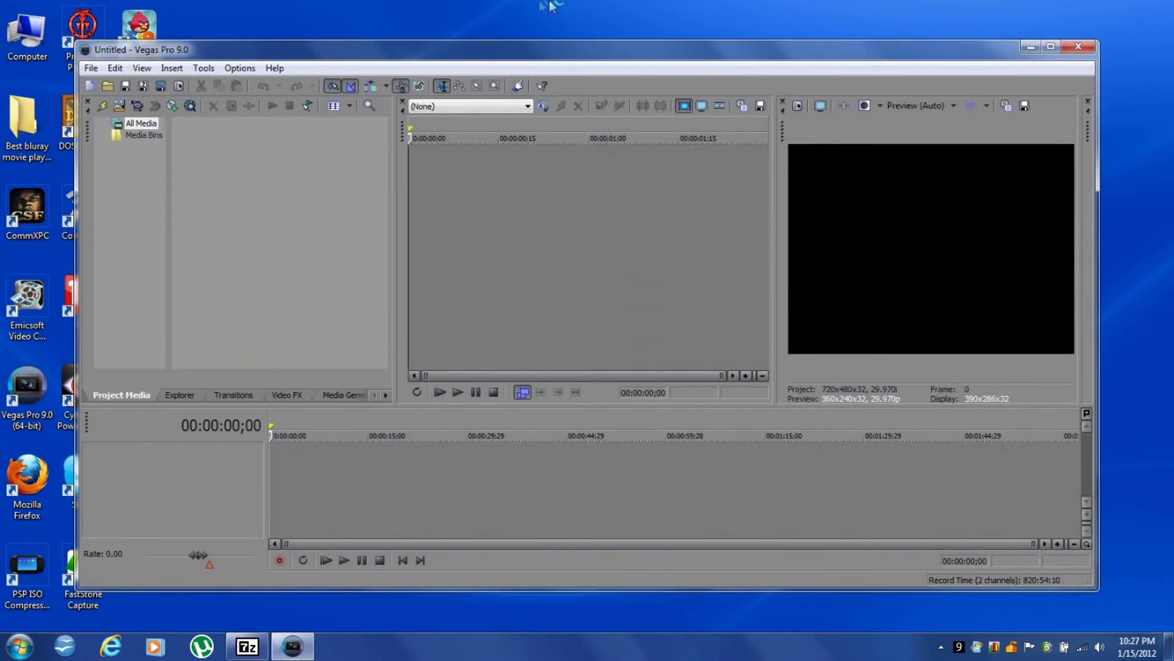
pyautogui.rightClick(246, 646)
pyautogui.click(215, 576)
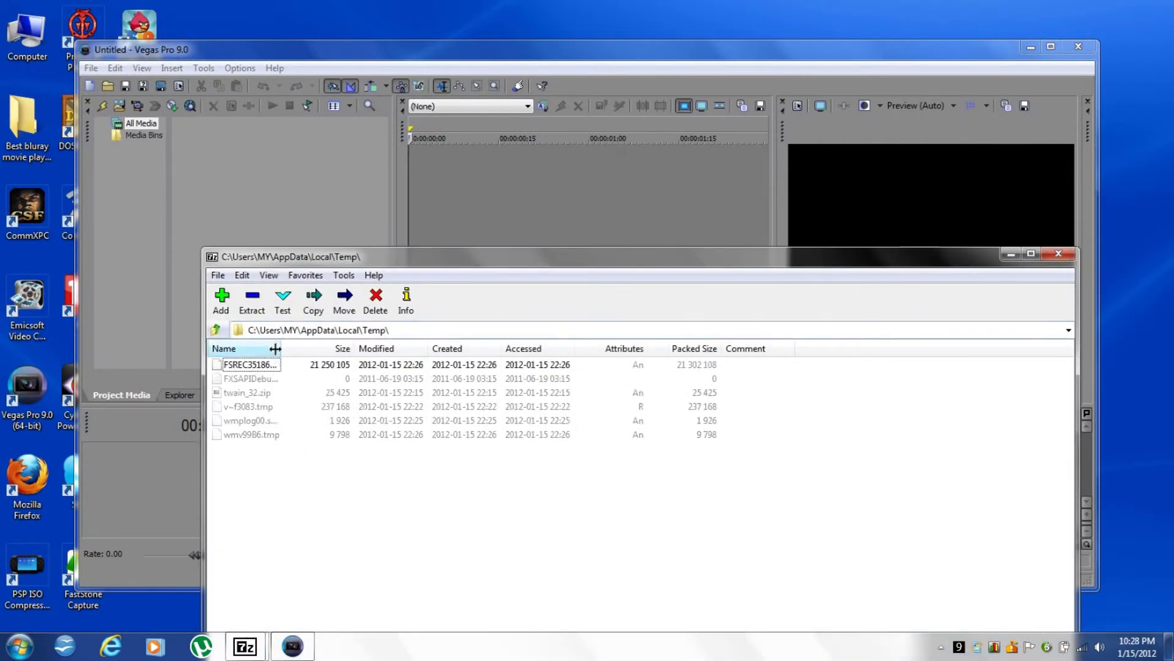
# Widen 7-Zip's Name column and select twain_32.zip in the Temp folder.
pyautogui.moveTo(281, 347); pyautogui.dragTo(333, 356)
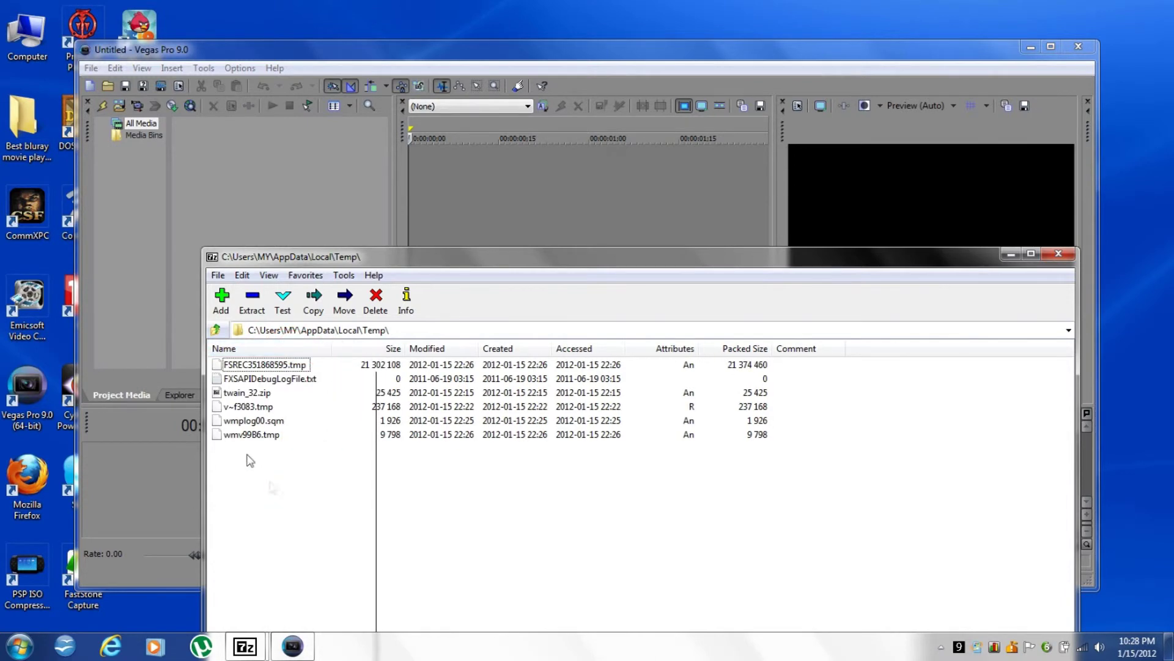
pyautogui.click(250, 393)
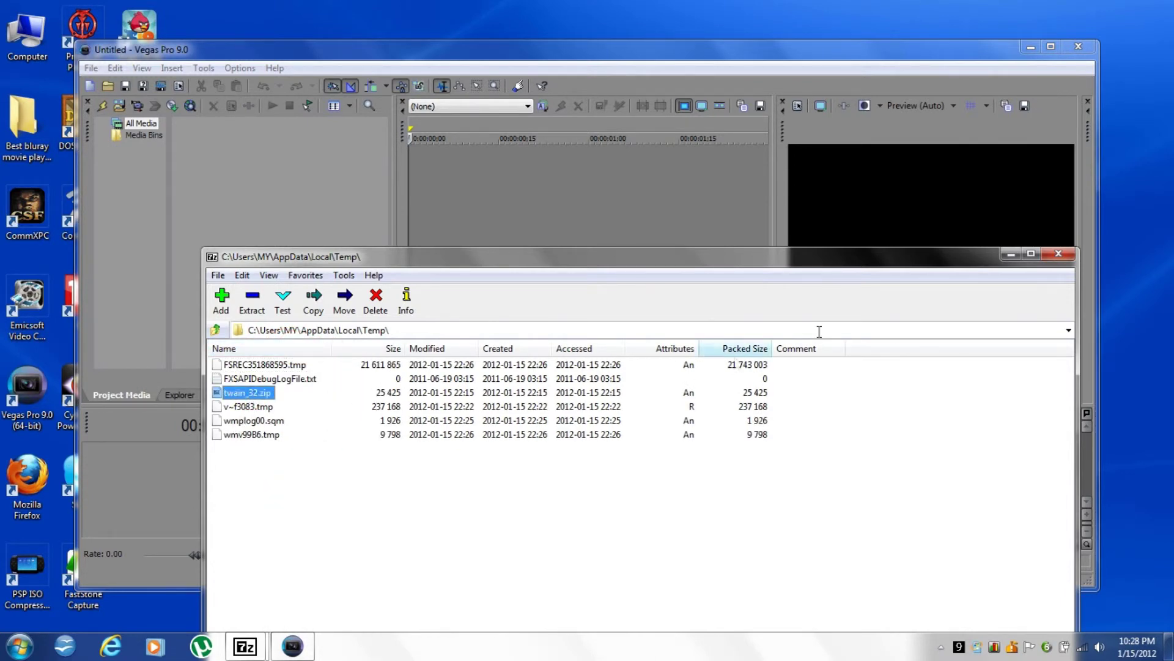